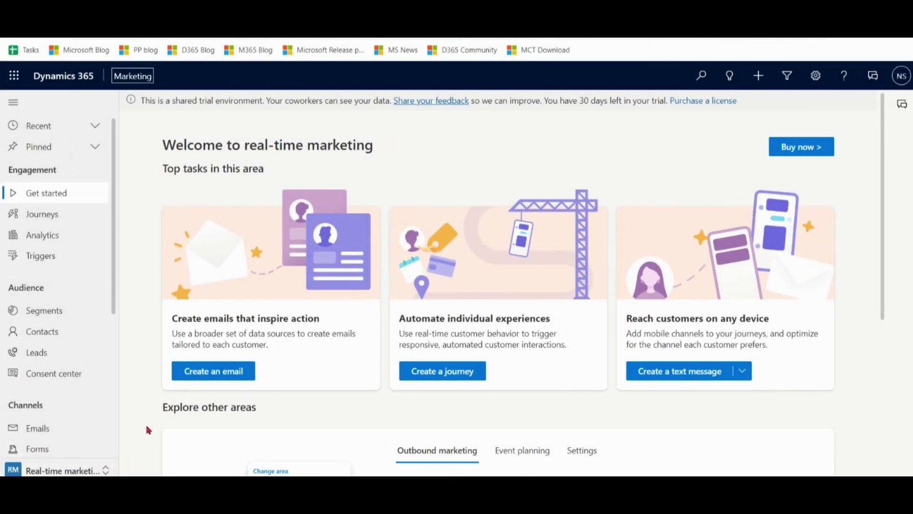
- Check the Copilot preview feature switch in Settings, noting it is English-only, then return to Real-time marketing
click(72, 471)
click(49, 432)
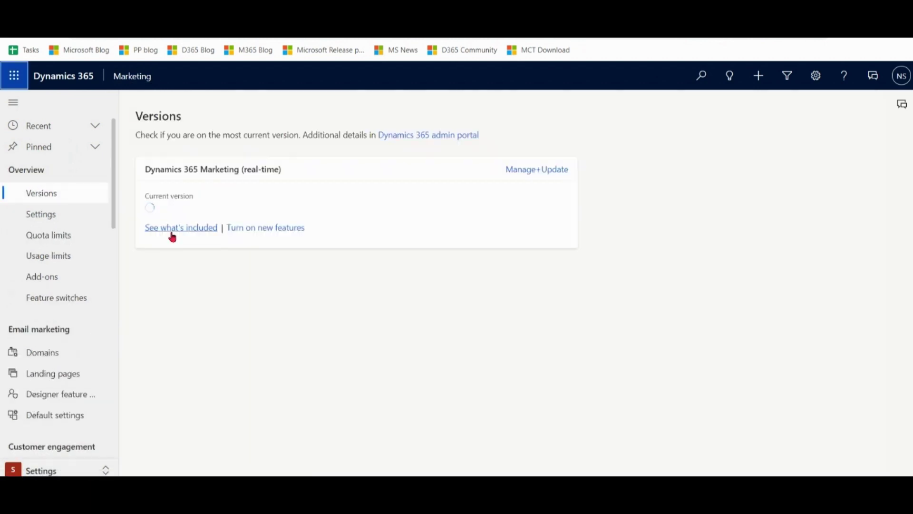
click(76, 305)
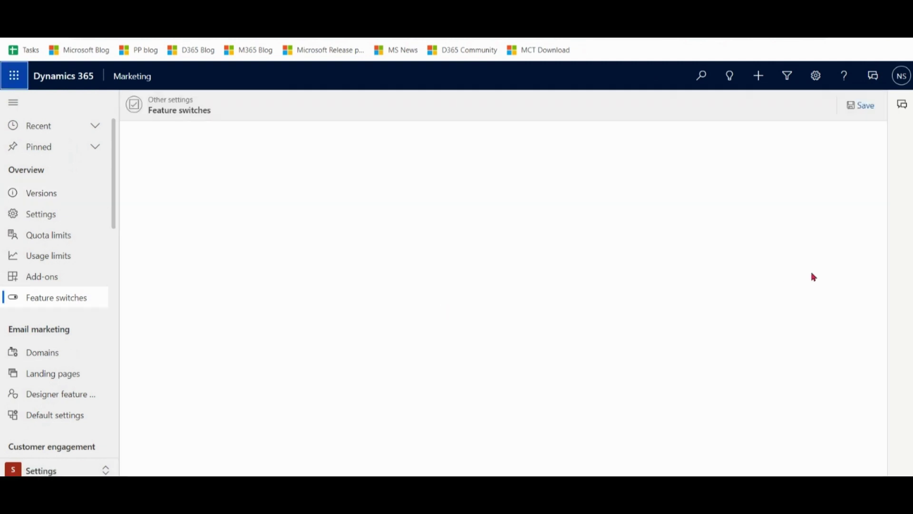
key(ctrl+f)
text(copilot)
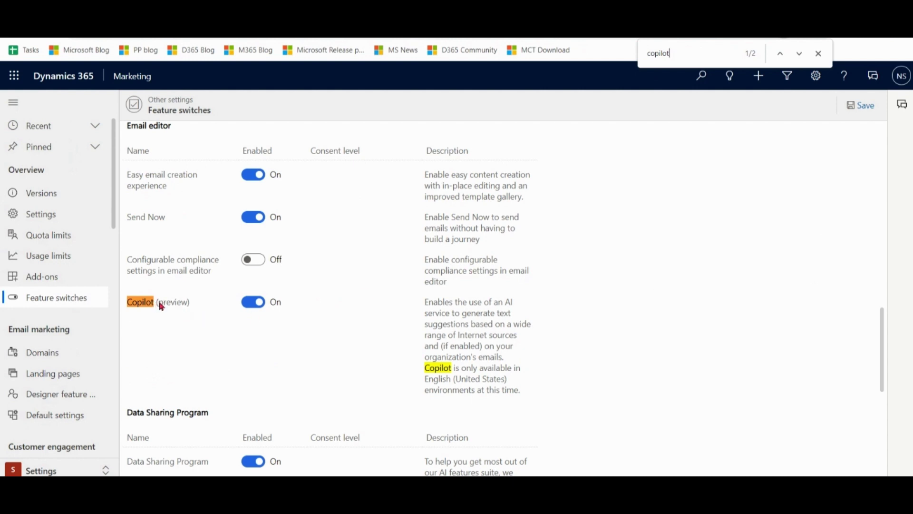
drag(158, 306, 194, 304)
mouse_move(426, 369)
mouse_down()
mouse_move(520, 369)
mouse_move(517, 386)
mouse_up()
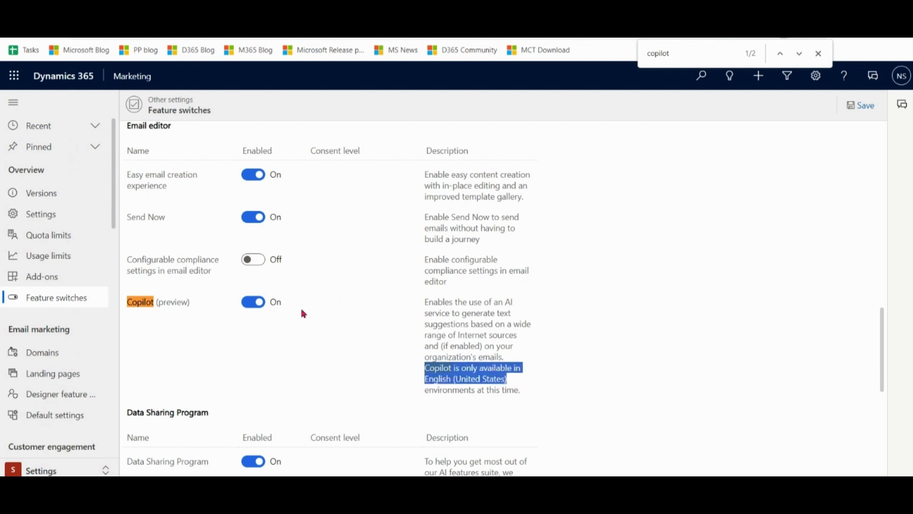
click(44, 471)
click(67, 373)
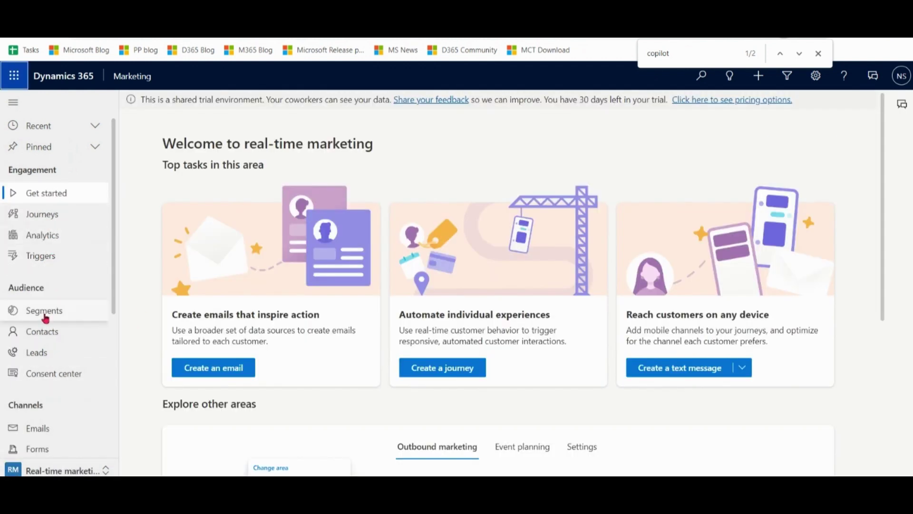
- Create a new segment named Seg1 from the Segments list
click(44, 314)
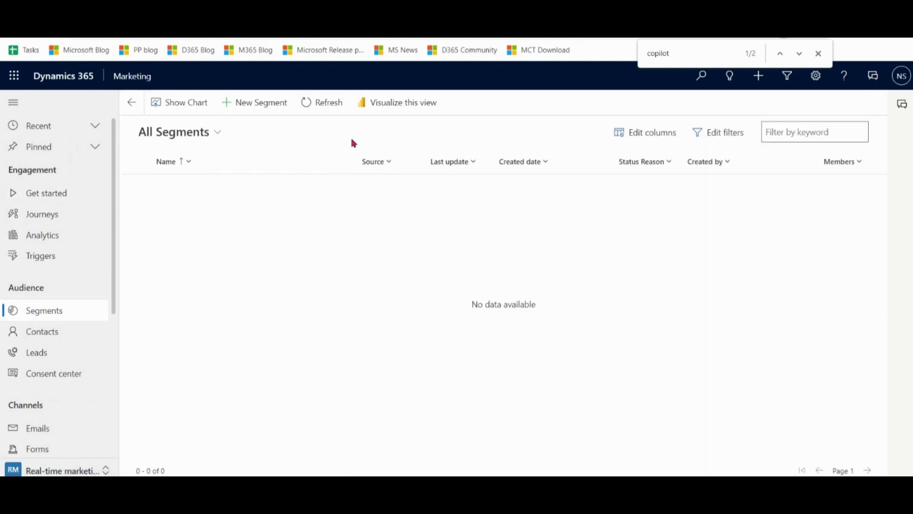
click(262, 104)
text(Se)
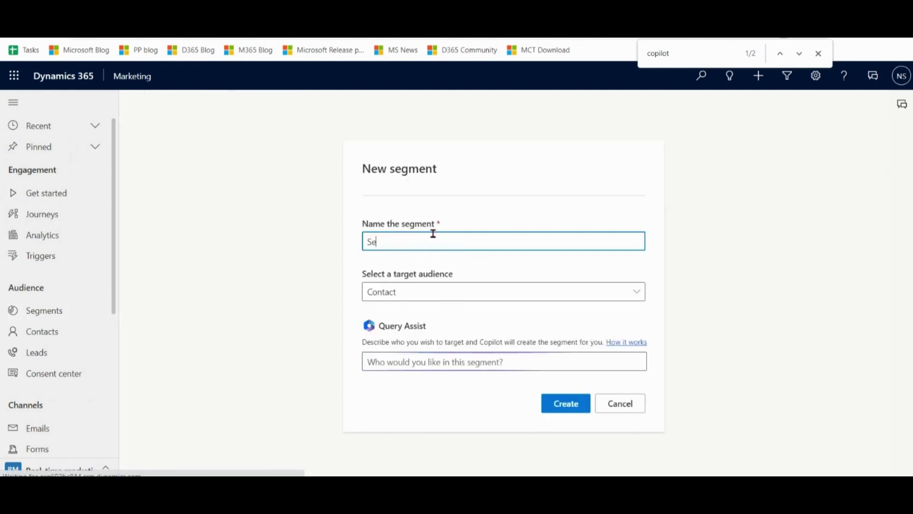
text(g1)
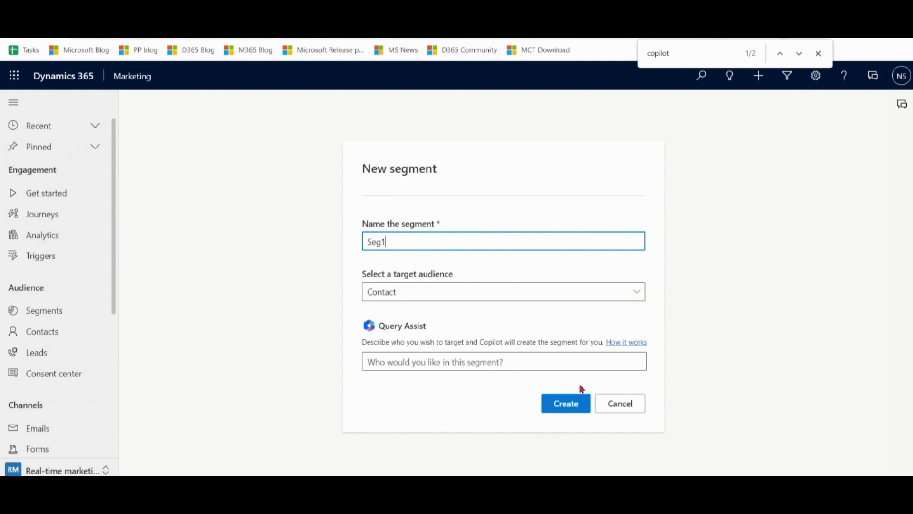
click(573, 412)
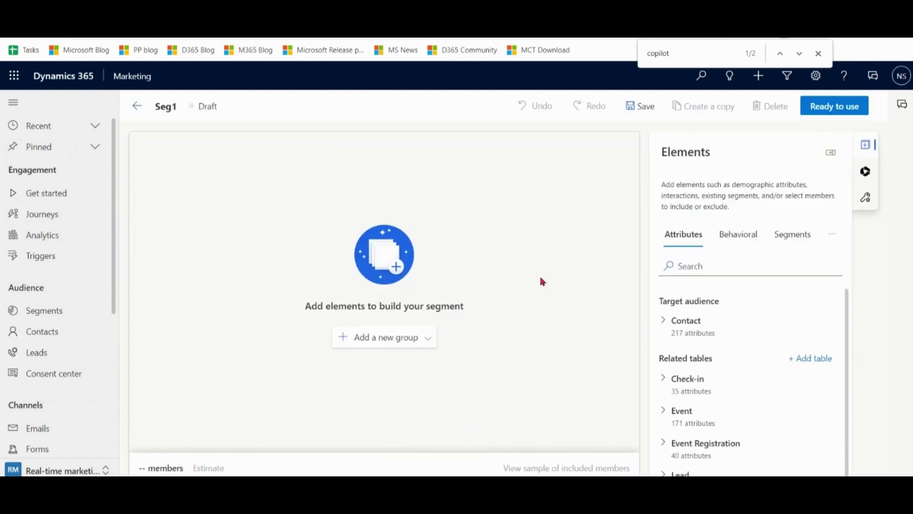
- Add the condition Address 1: City is new york and save Seg1
click(718, 267)
text(city)
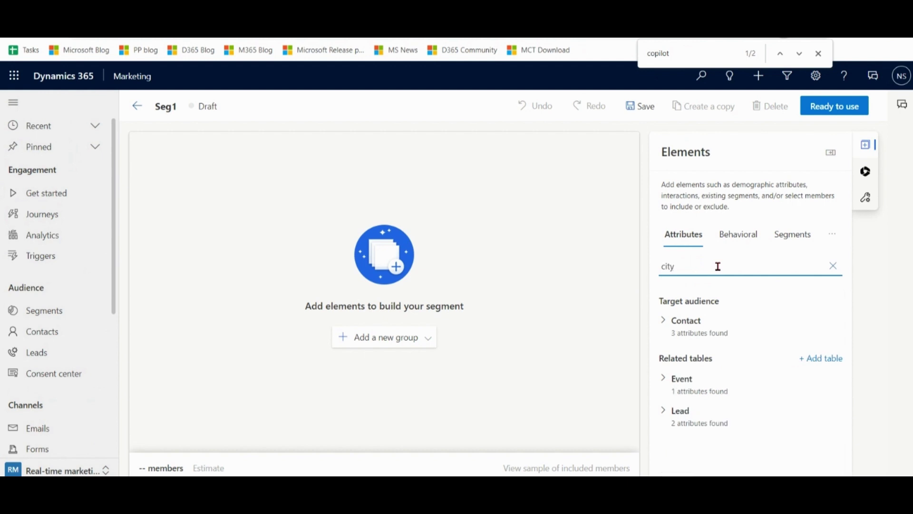
click(663, 322)
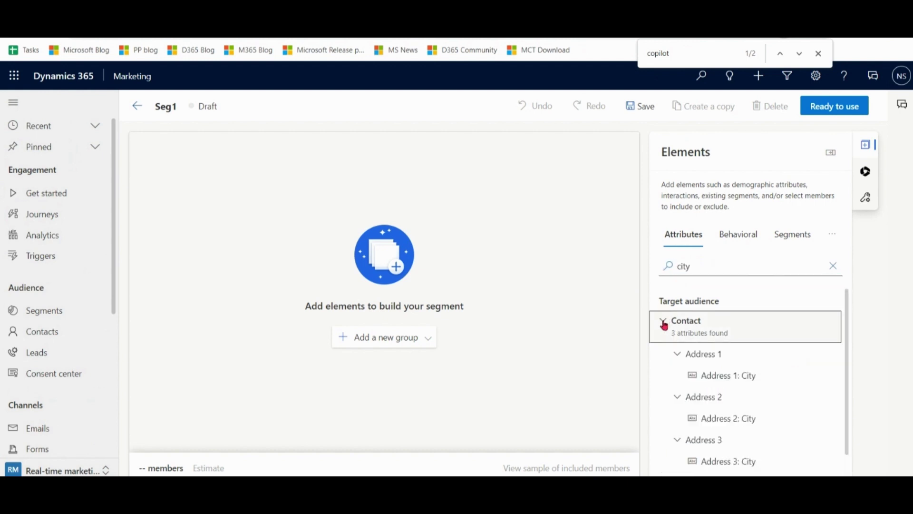
click(739, 383)
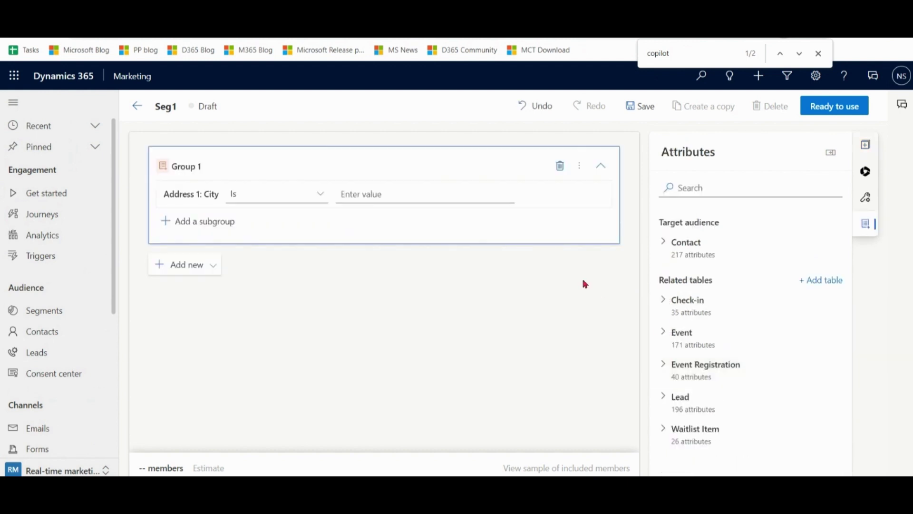
click(409, 196)
text(new yor)
text(k)
click(651, 107)
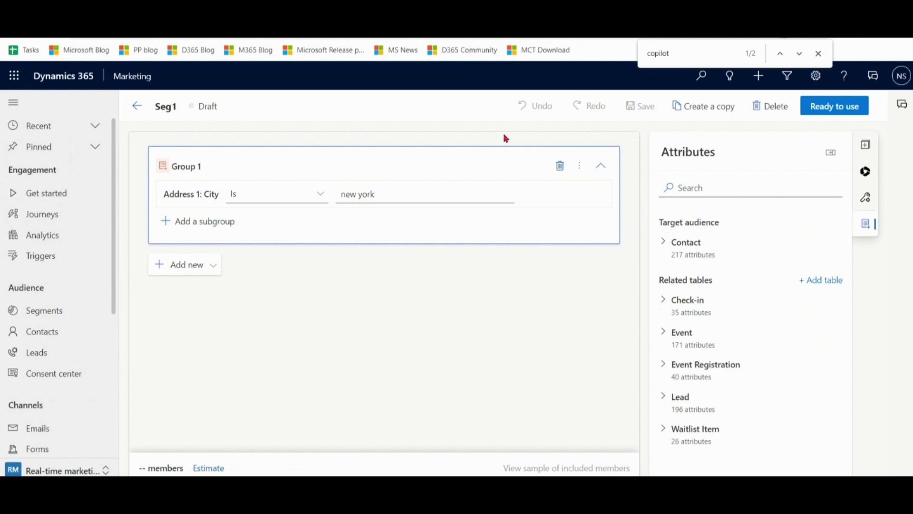
- Start segment Seg2 and edit a Query Assist suggestion into 'Contacts who live in new york city'
click(246, 102)
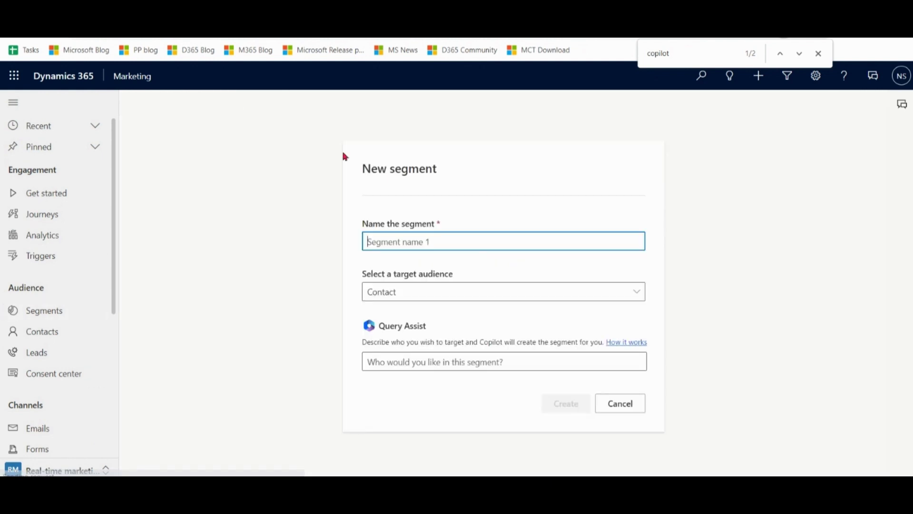
text(Seg2)
click(528, 366)
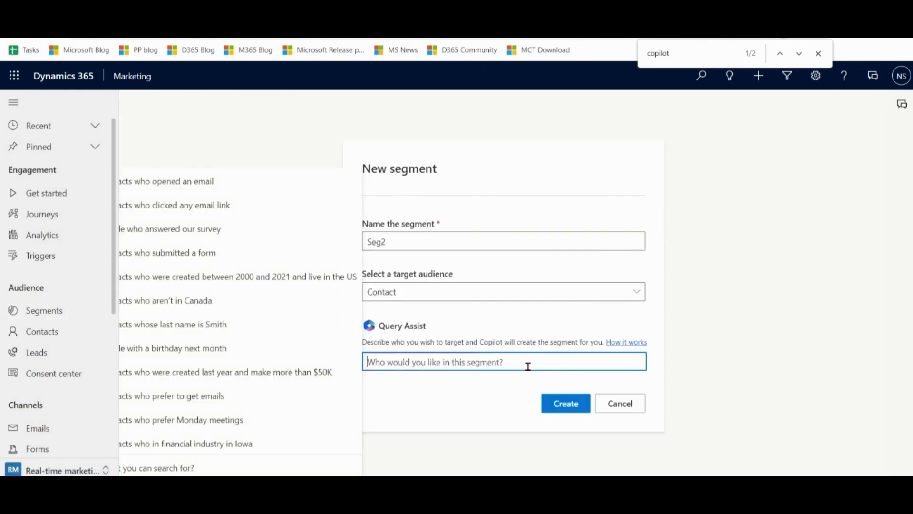
click(13, 102)
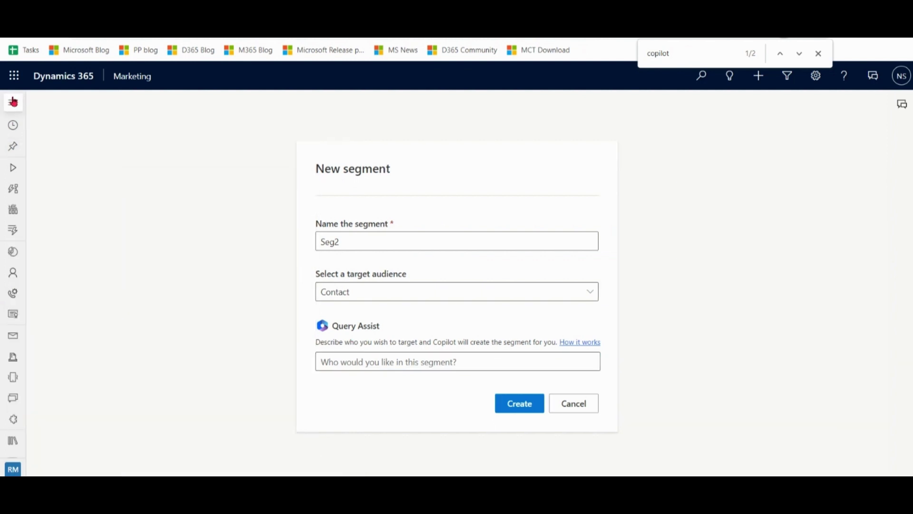
click(488, 365)
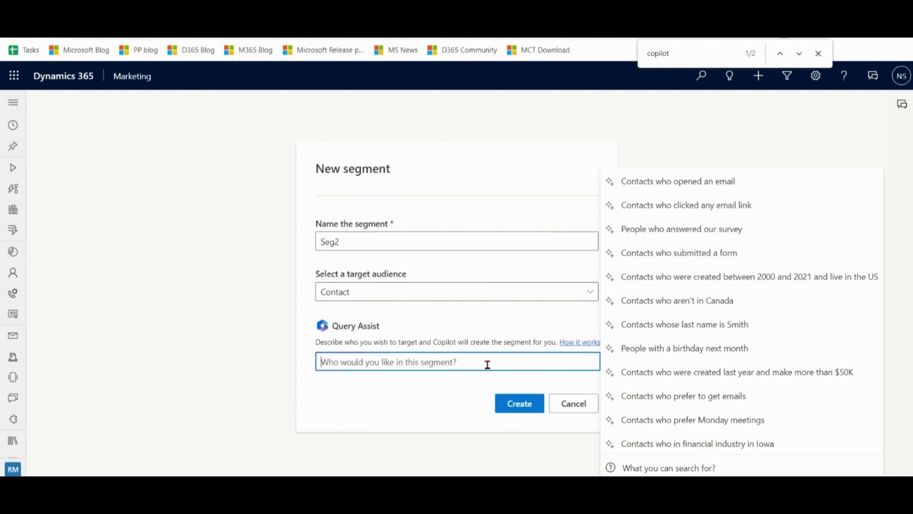
click(687, 185)
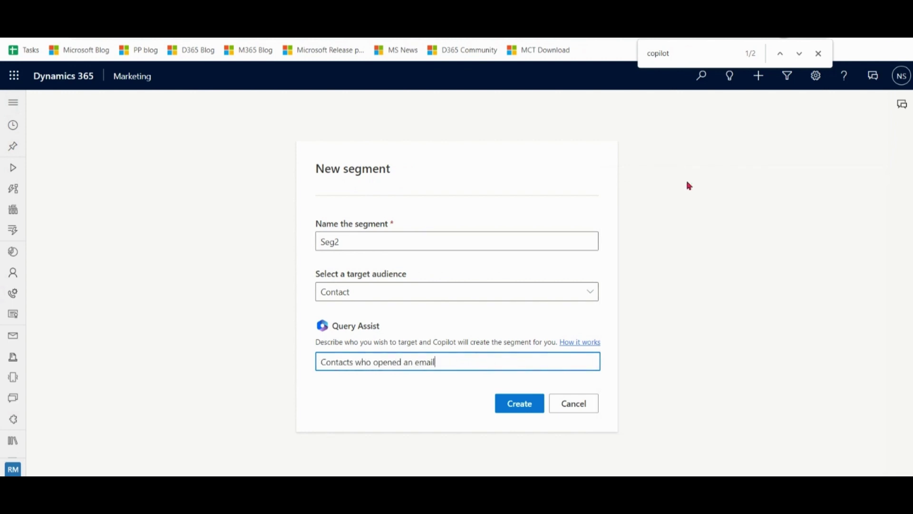
drag(481, 360, 294, 368)
key(shift+Right)
key(shift+Right)
key(shift+Right)
key(shift+Right)
key(shift+Right)
key(shift+Right)
key(shift+Right)
key(shift+Right)
key(shift+Right)
key(shift+Right)
key(shift+Right)
key(shift+Right)
text(live in new york city)
- Create Seg2, apply the suggested condition trimmed to Address 1: City is New York, and save
click(524, 412)
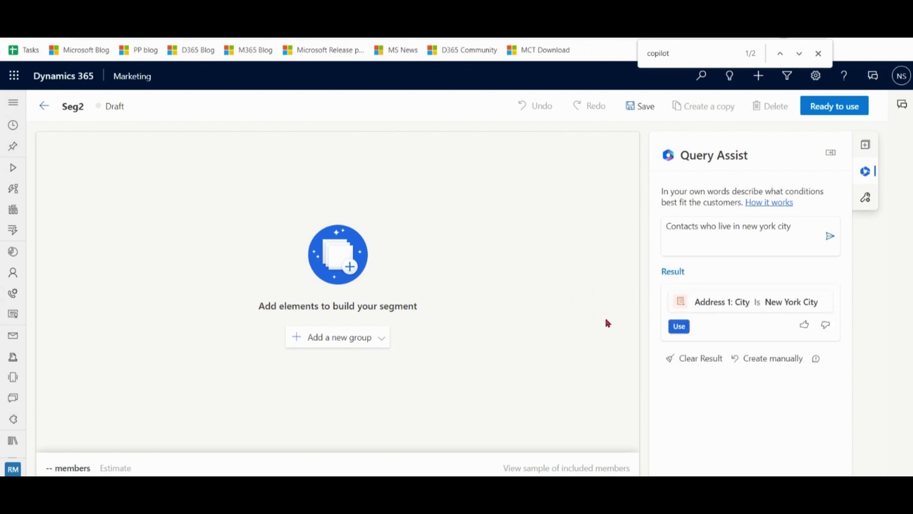
click(678, 327)
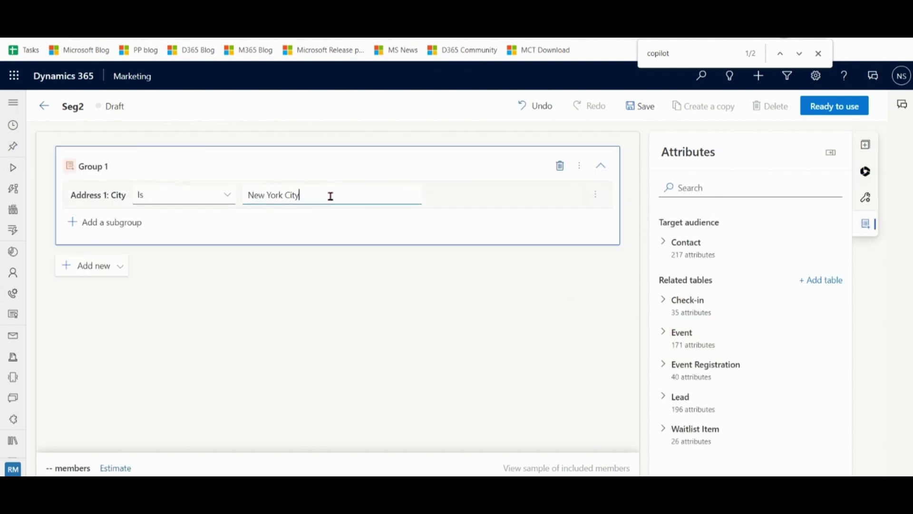
key(BackSpace)
key(BackSpace)
click(646, 107)
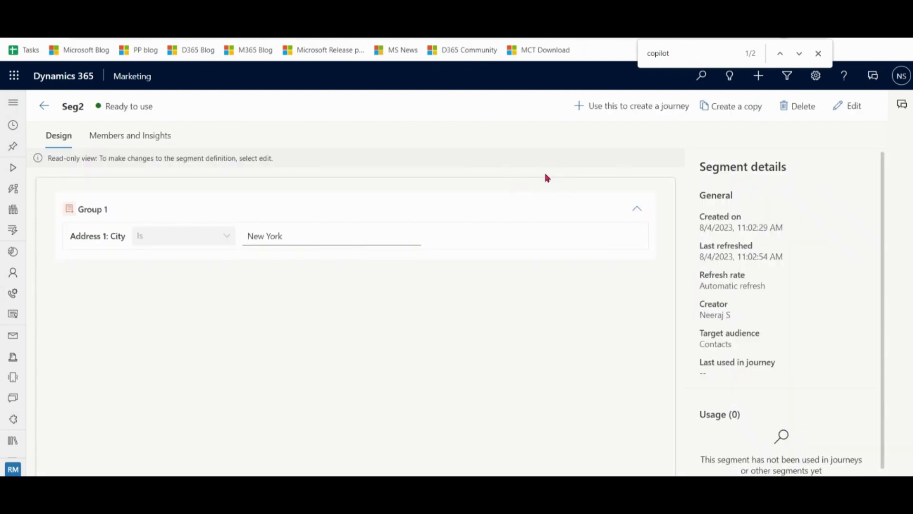
- Create a journey from Seg2 with start date August 4, 2023
click(626, 107)
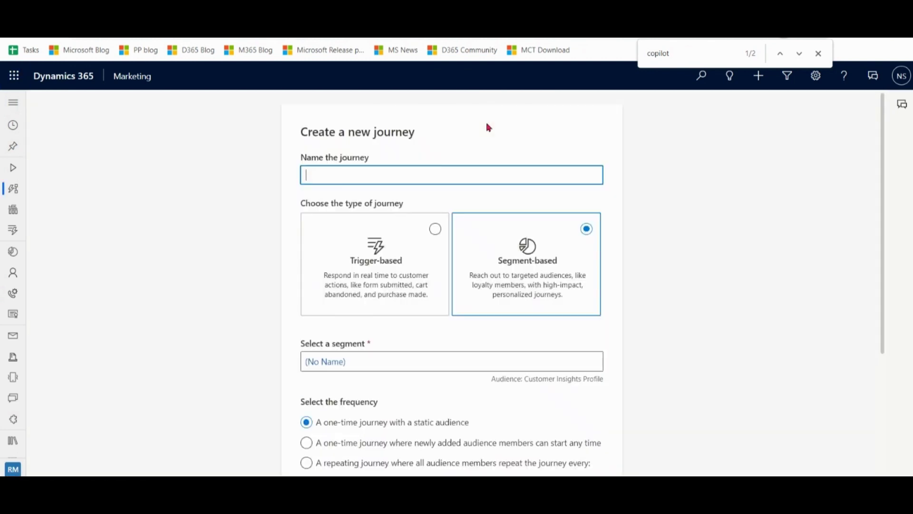
text(Journey 1)
drag(881, 188, 880, 364)
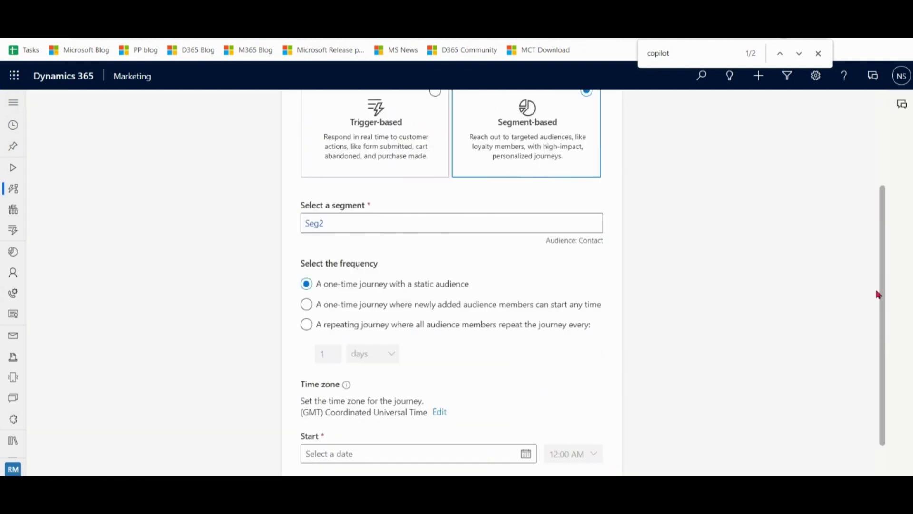
click(526, 402)
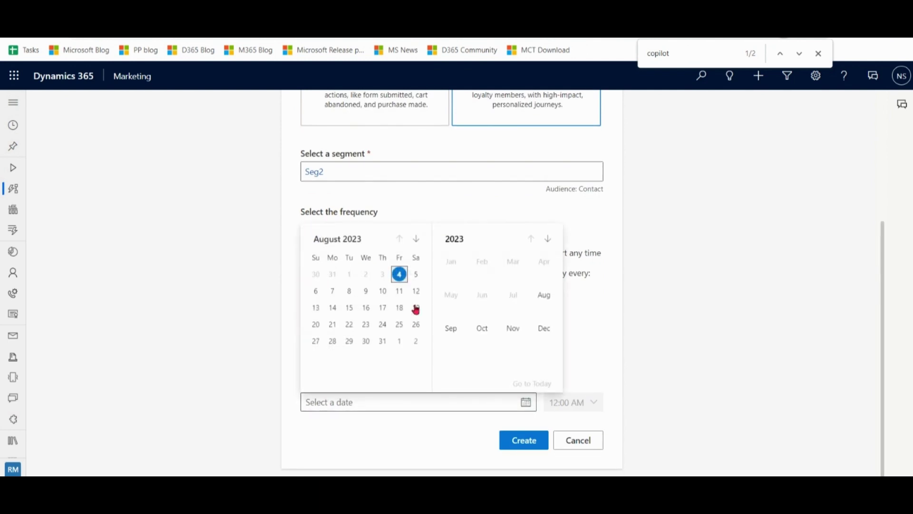
click(399, 277)
click(537, 445)
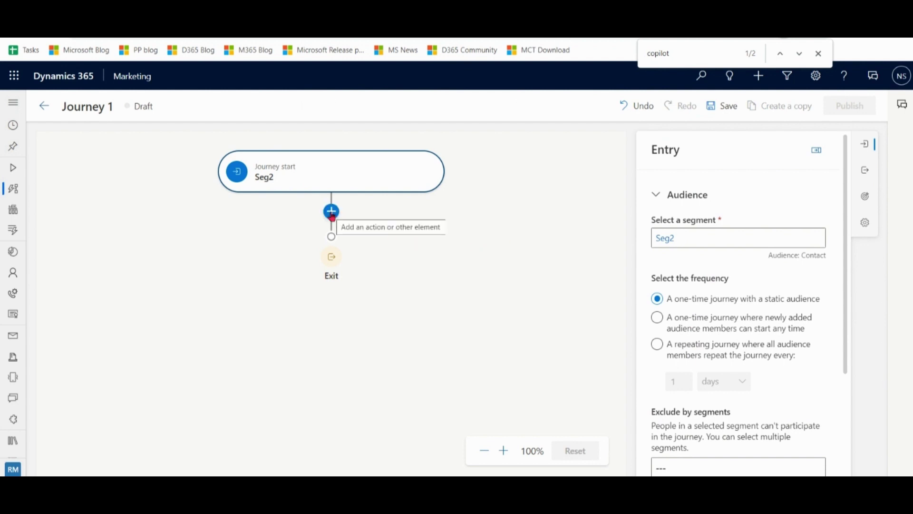
- Add a Send an email step after the journey start and create a brand-new email for it
click(332, 211)
click(316, 158)
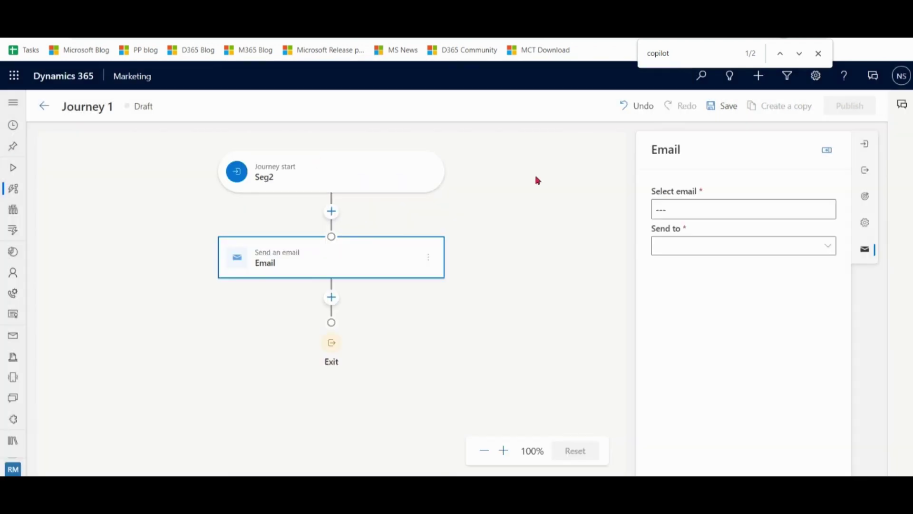
click(829, 210)
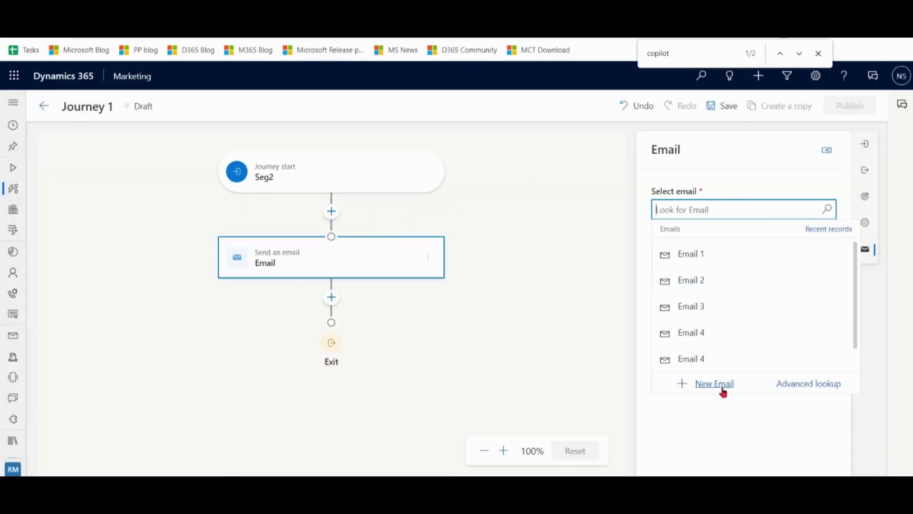
click(721, 387)
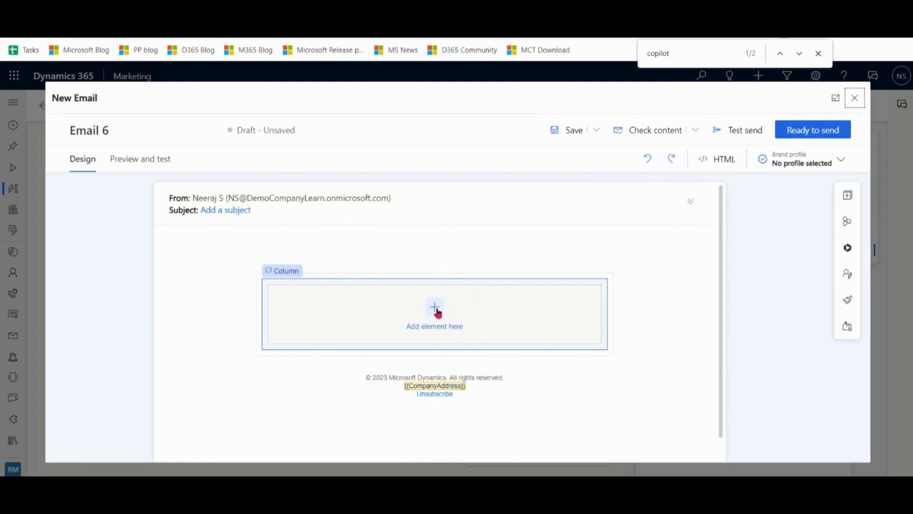
- Insert a text block into Email 6 and ask Copilot for Promotion ideas
click(436, 309)
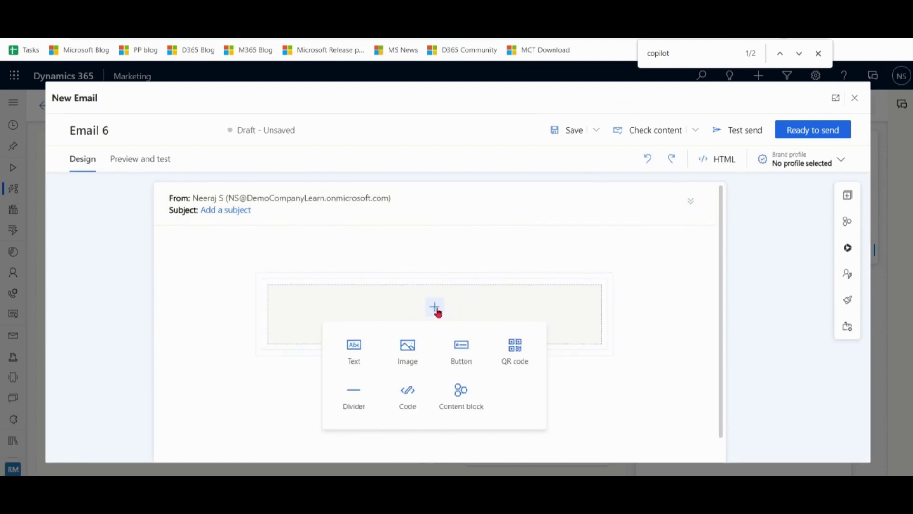
click(362, 352)
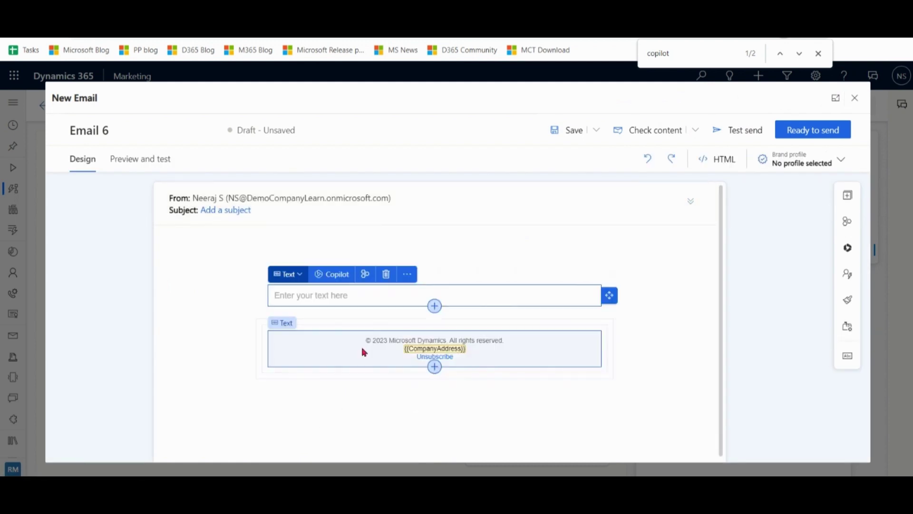
click(328, 277)
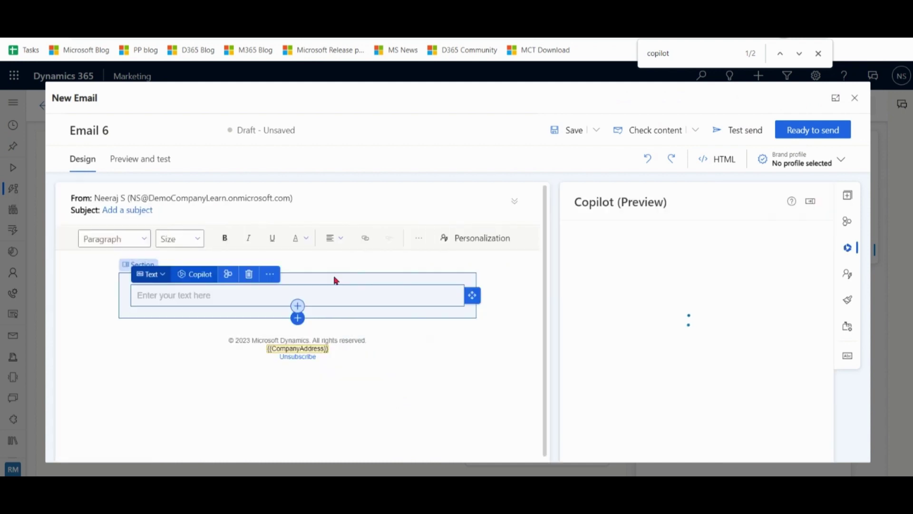
drag(831, 292, 832, 357)
click(618, 367)
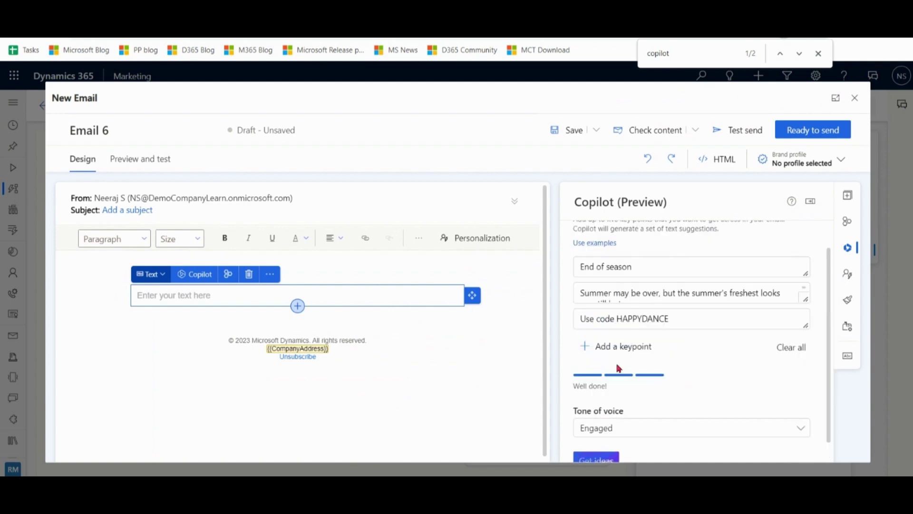
- Rewrite the key points to the Sales Copilot offer, code T001 and a fourth point Free Lab Access
drag(693, 266, 553, 263)
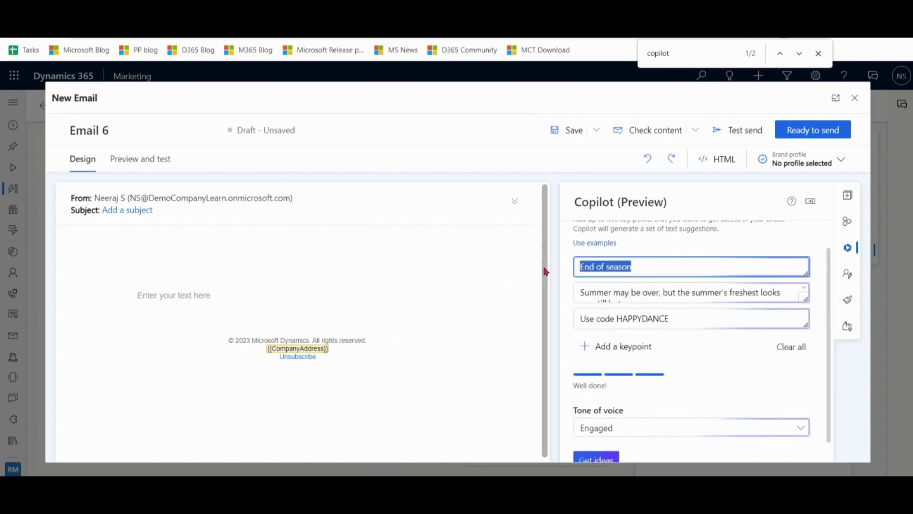
text(New product Sales Copilot)
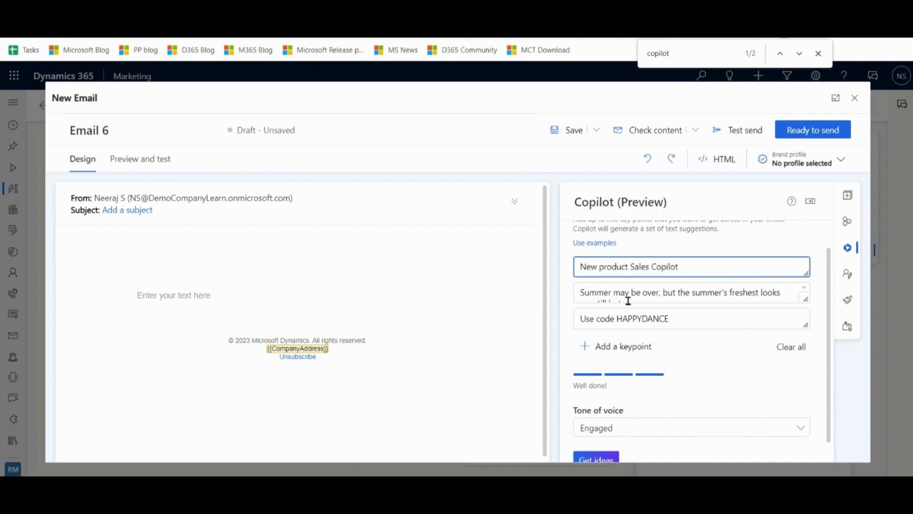
click(632, 293)
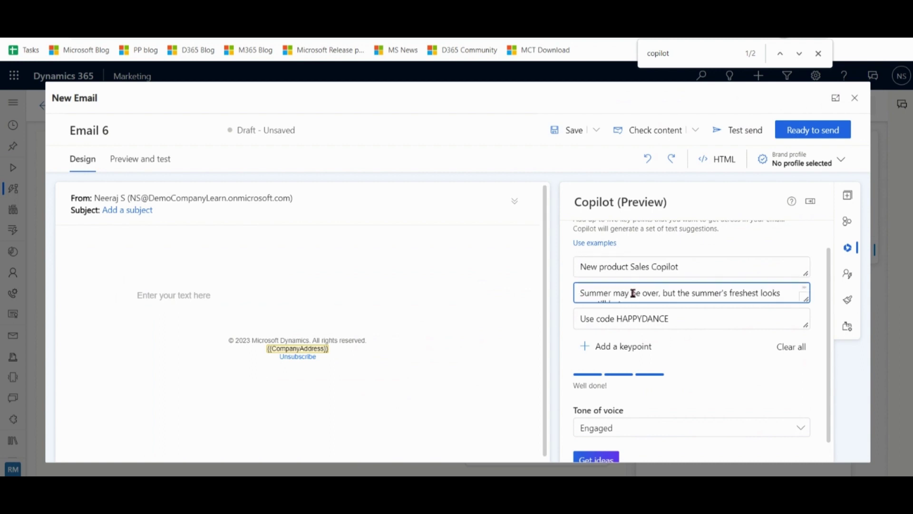
key(ctrl+a)
text(get tr)
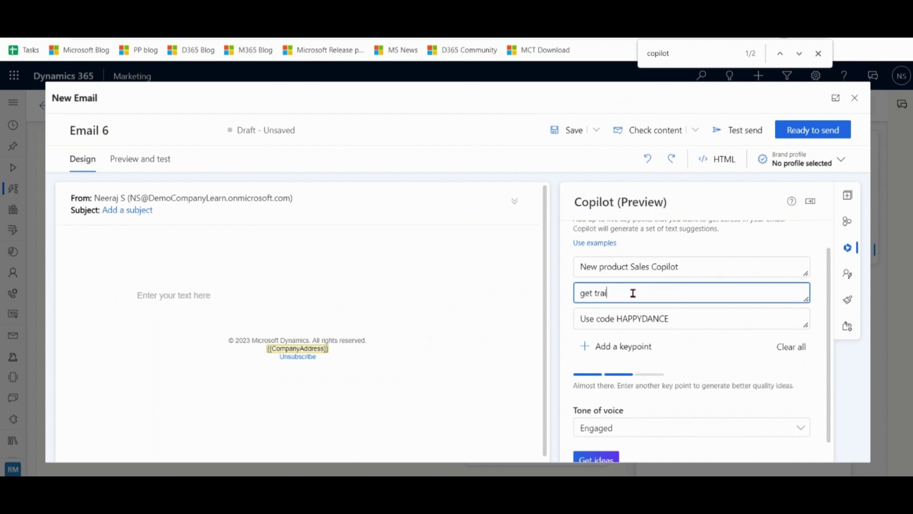
text(ain and get benefits for Busines)
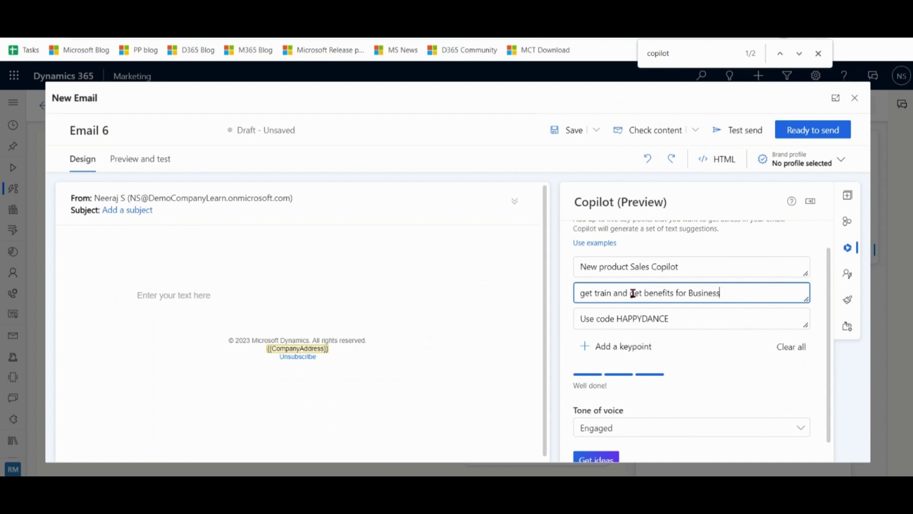
text(s)
key(Tab)
drag(672, 318, 618, 318)
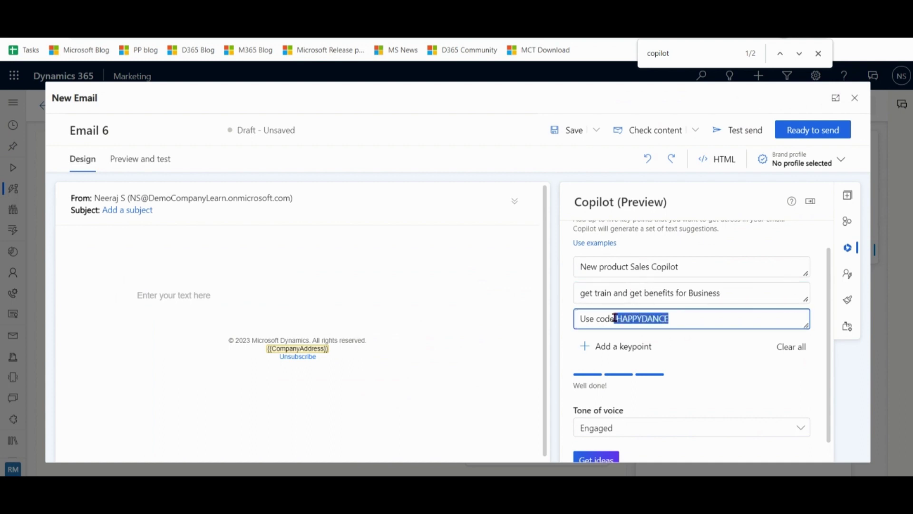
key(BackSpace)
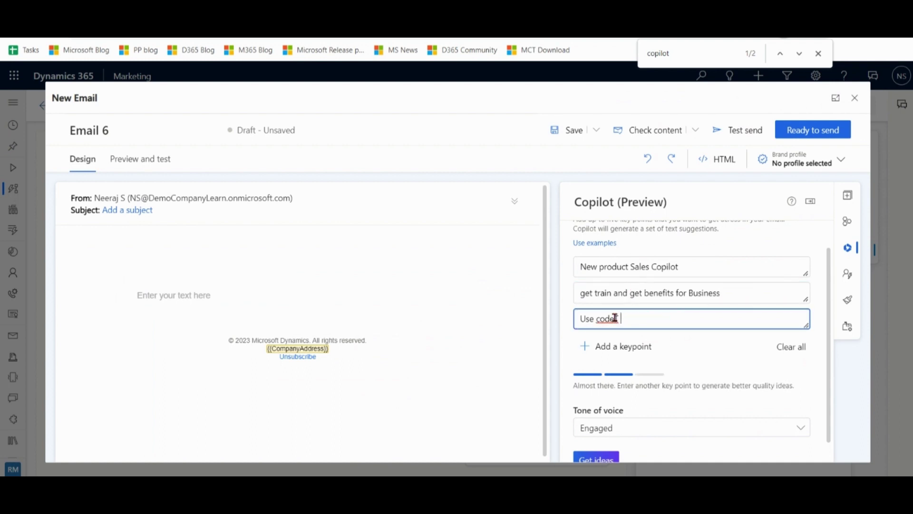
text(T001)
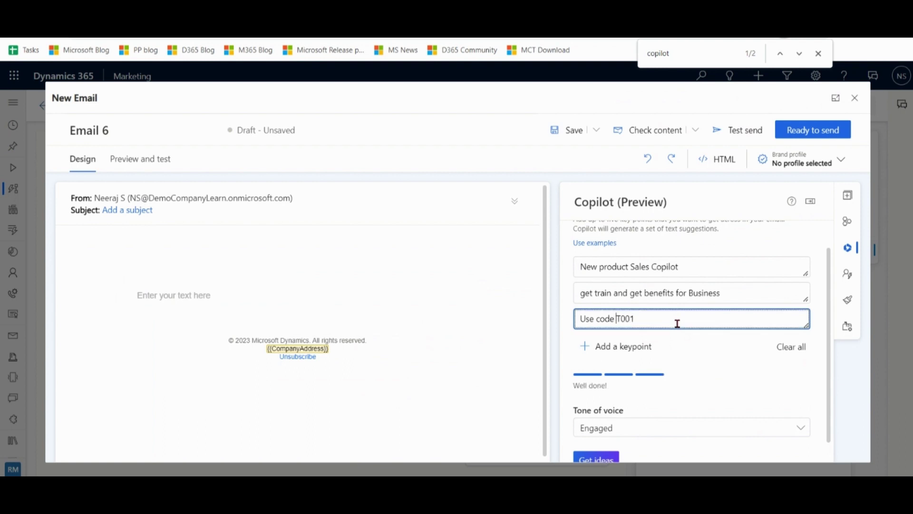
click(638, 350)
click(659, 347)
text(F)
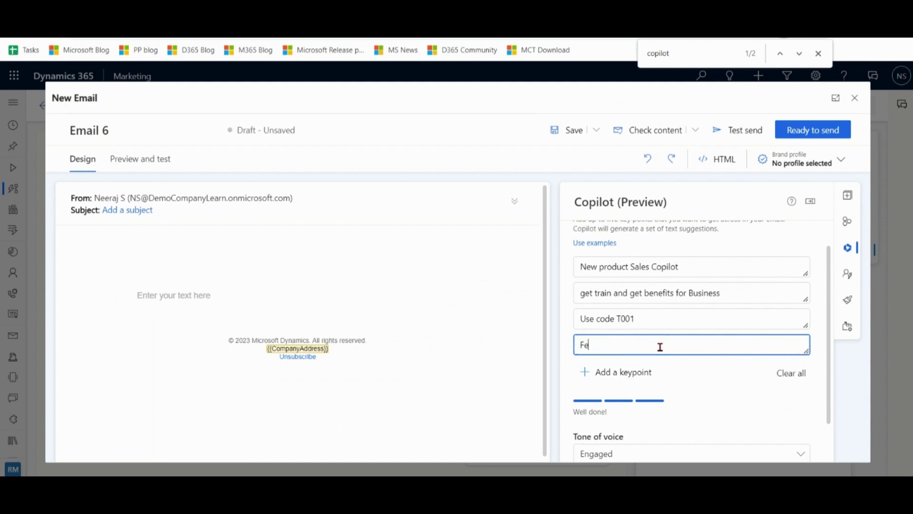
text(ree Lab Access)
click(831, 313)
drag(831, 312, 830, 360)
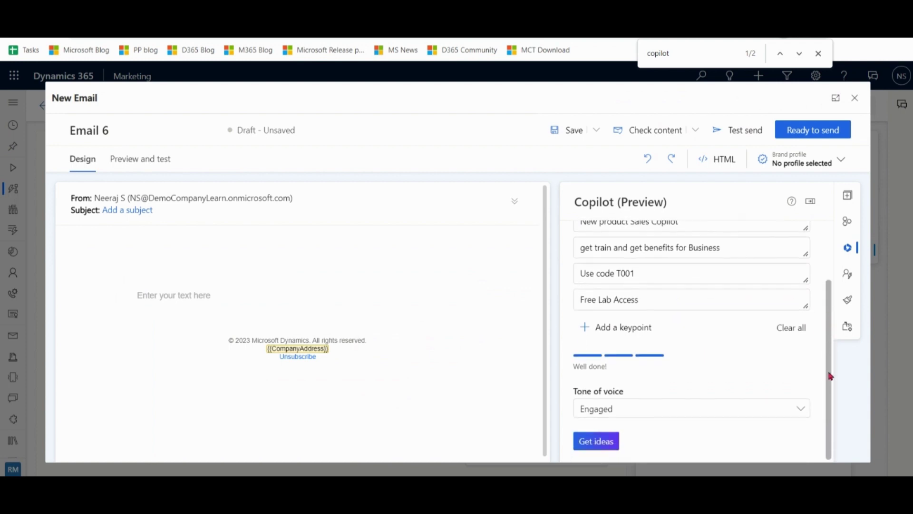
- Keep the Engaged tone, generate Copilot ideas and review the drafts against the email blocks
click(799, 410)
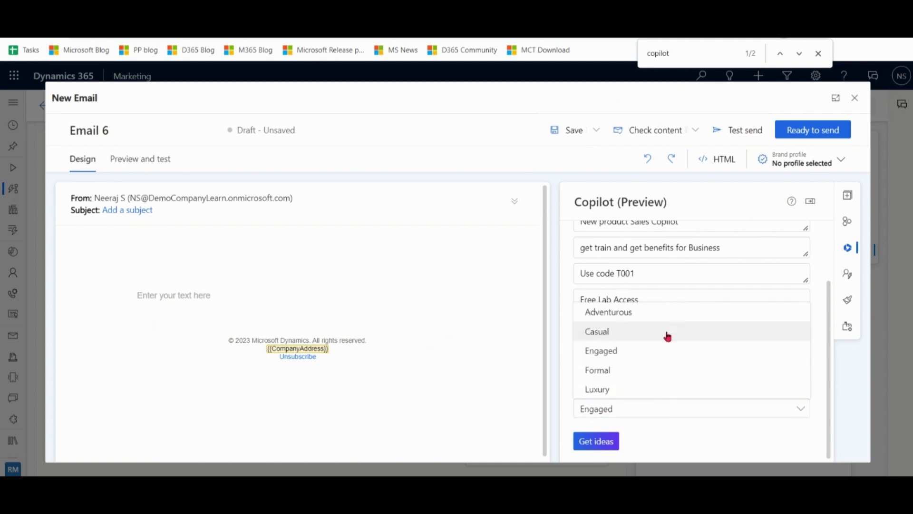
click(644, 352)
click(606, 441)
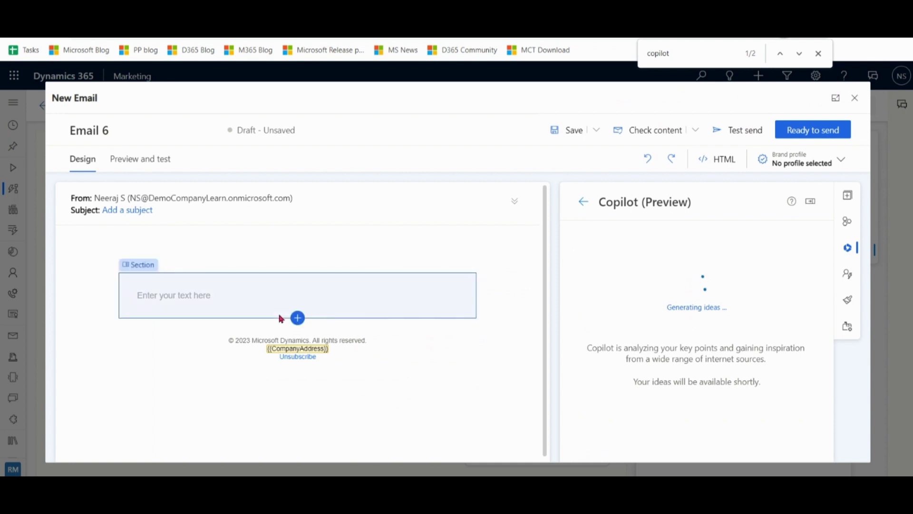
click(216, 297)
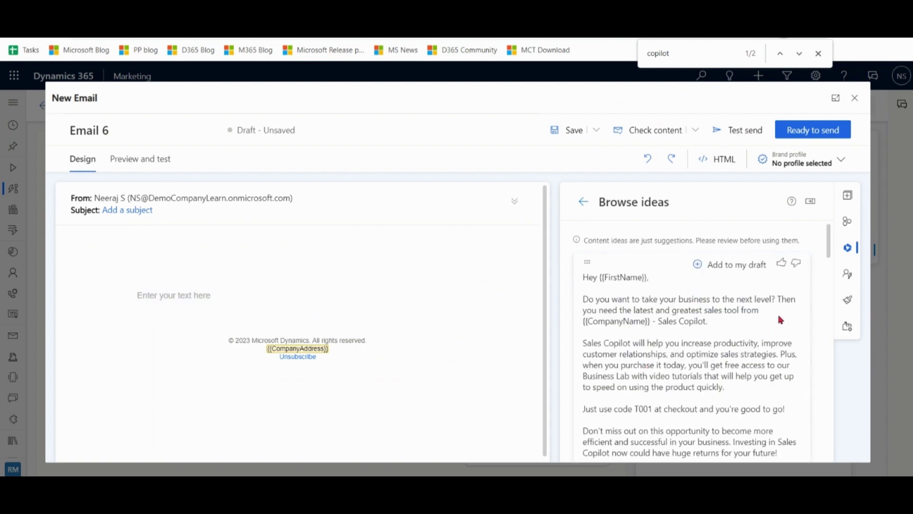
mouse_move(831, 249)
mouse_down()
mouse_move(830, 307)
mouse_move(827, 247)
mouse_up()
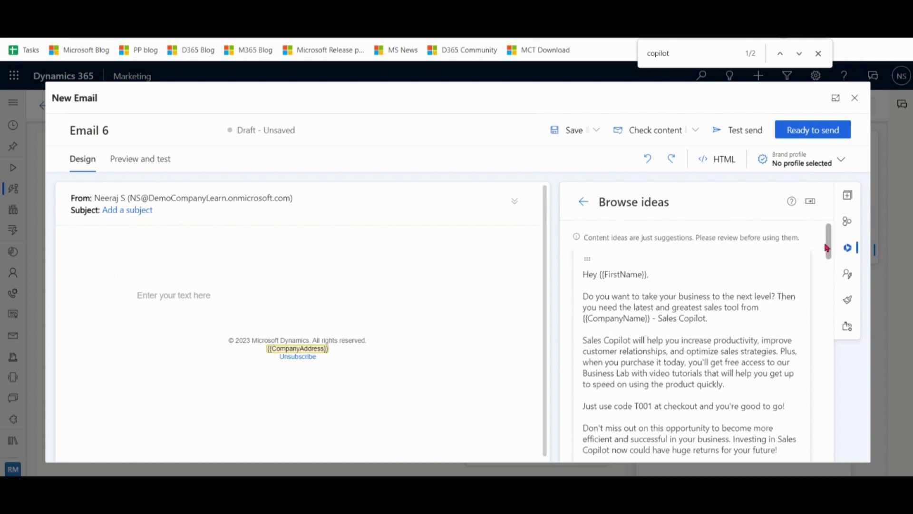
click(275, 342)
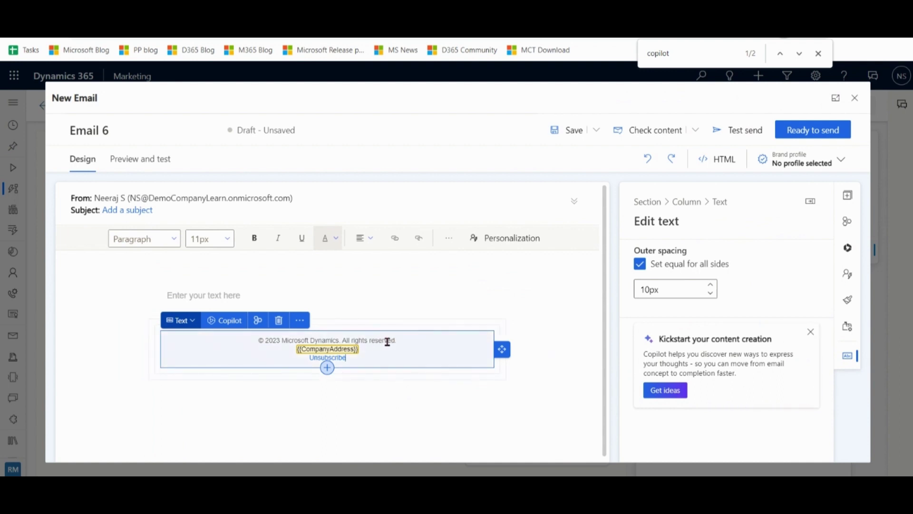
click(228, 320)
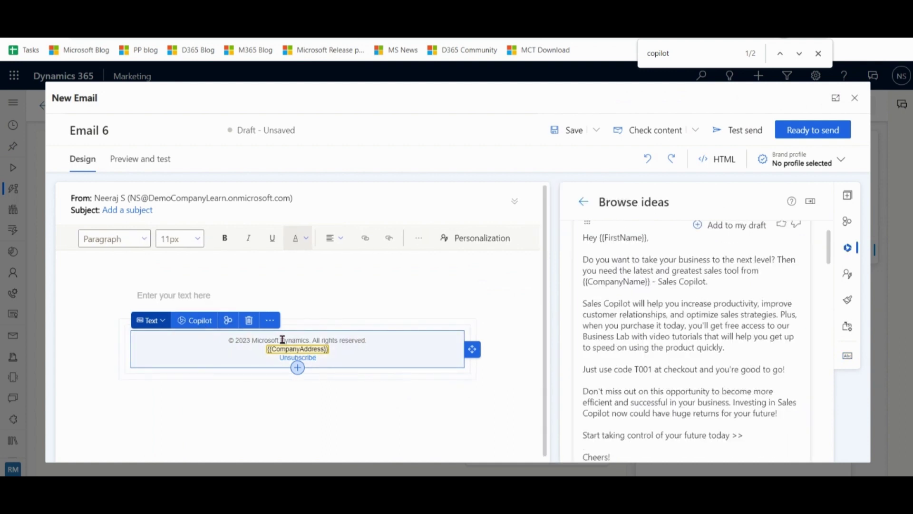
- Add the Copilot idea at the top of Email 6 and review the inserted Sales Copilot text
click(727, 227)
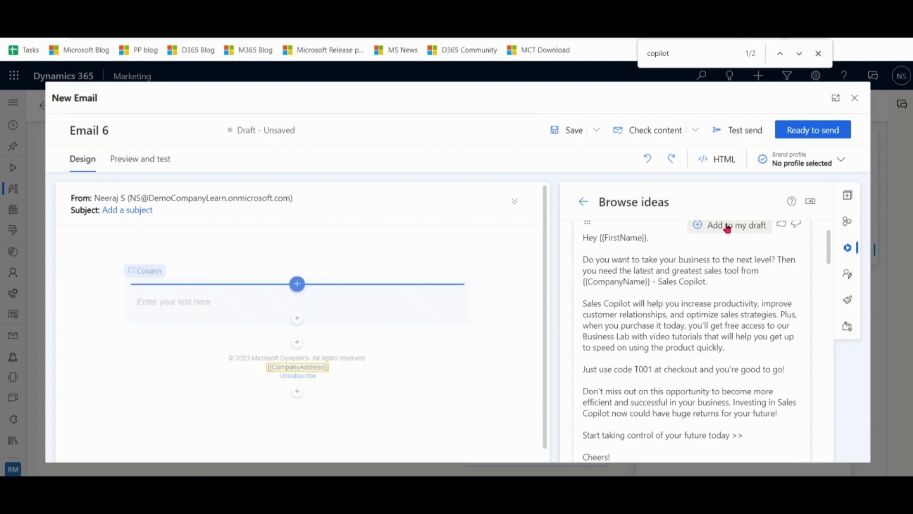
click(298, 284)
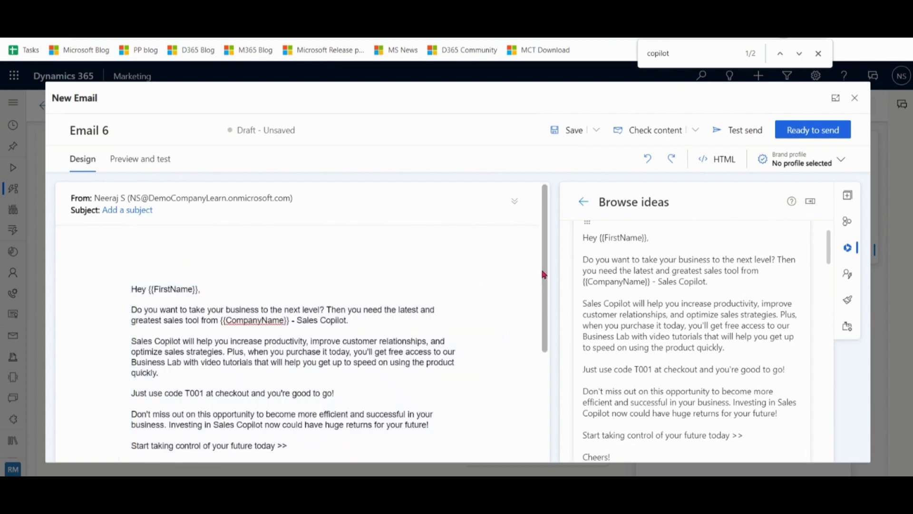
scroll(542, 283, down, 2)
scroll(543, 283, down, 3)
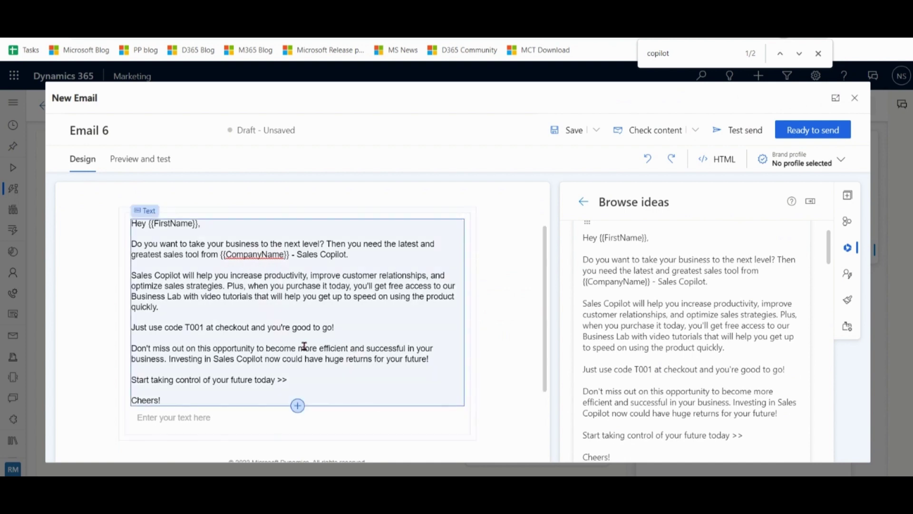
drag(132, 225, 161, 400)
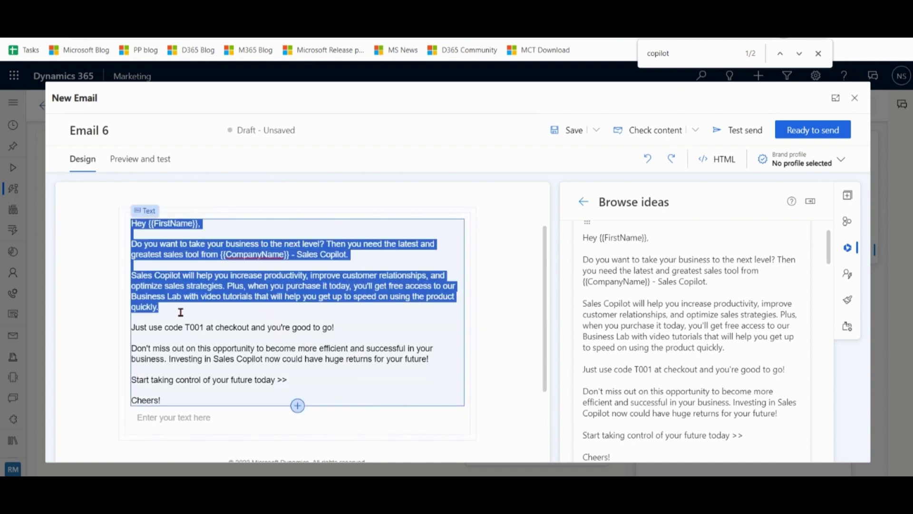
click(386, 331)
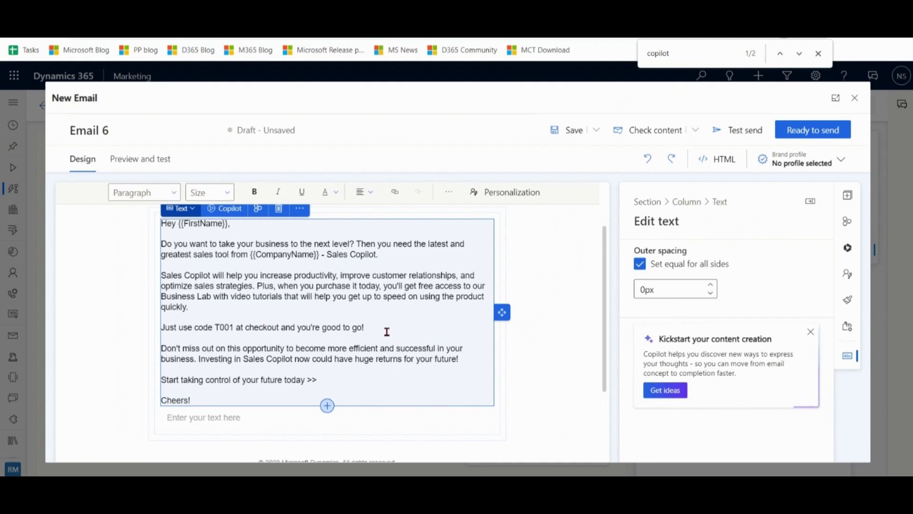